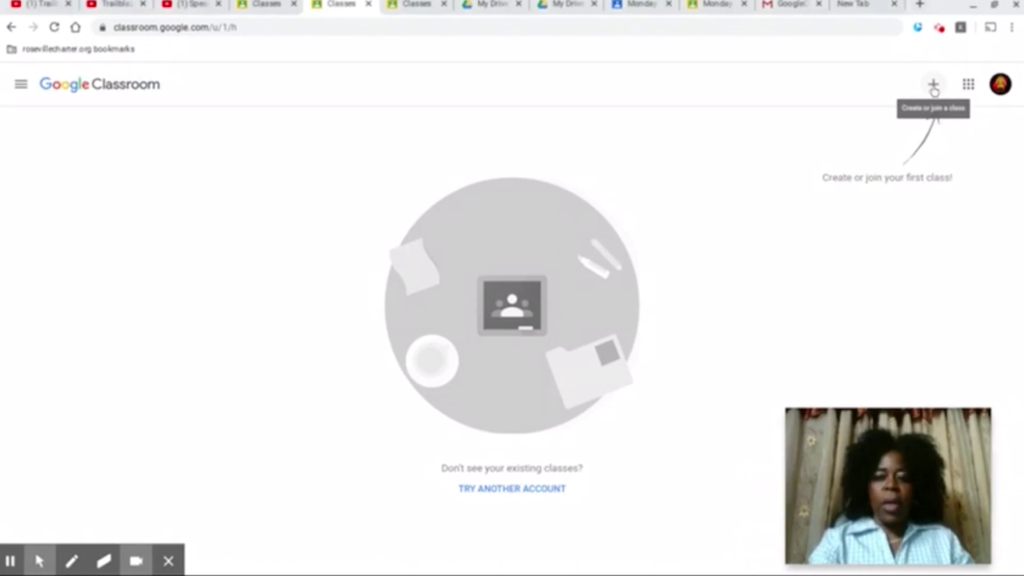
Step: Start joining My Biology Class by entering its class code in the Join class dialog
left_click(933, 87)
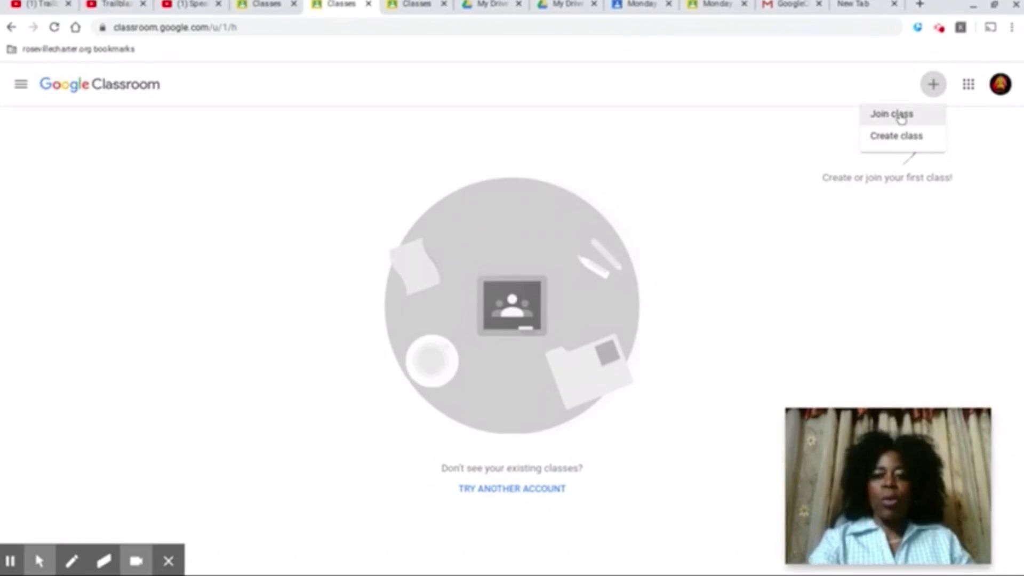
left_click(922, 119)
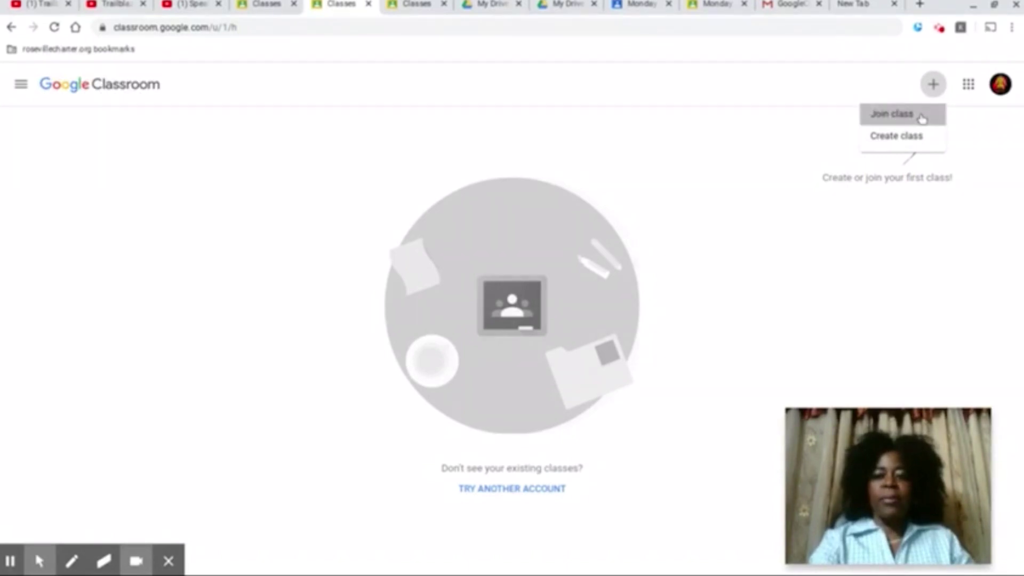
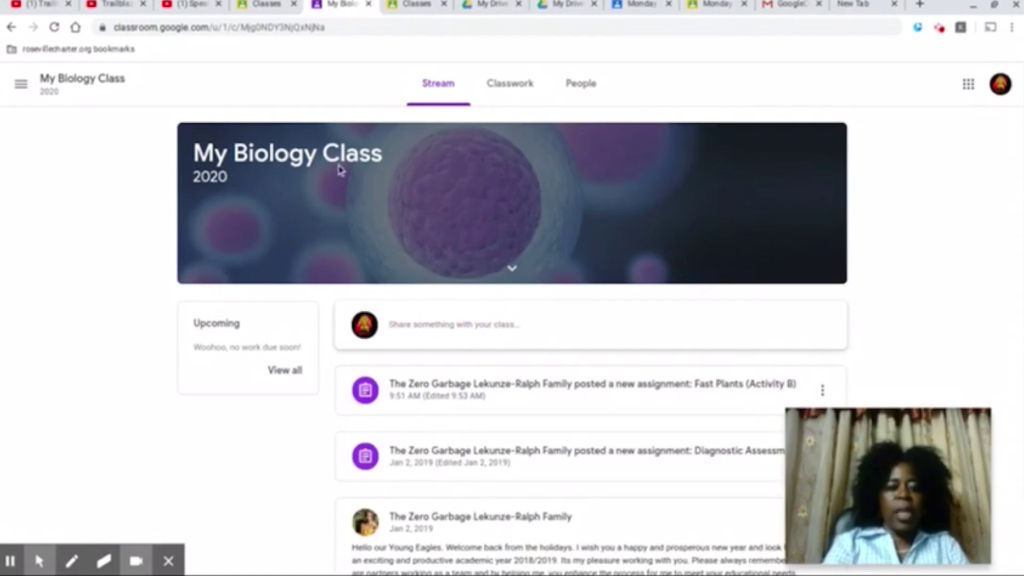
Step: Open the Fast Plants (Activity B) assignment page from the Classwork list
left_click(504, 91)
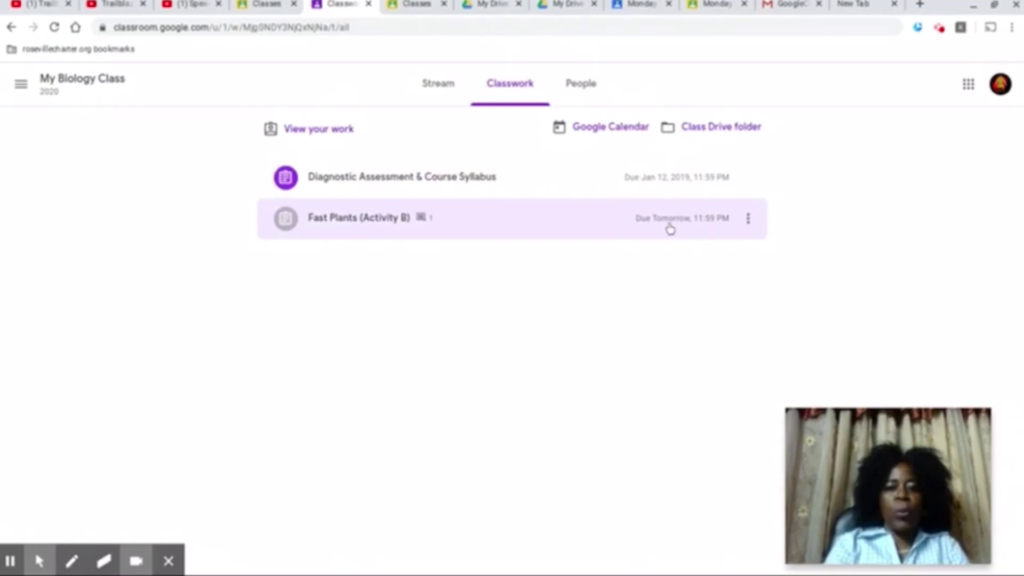
left_click(348, 226)
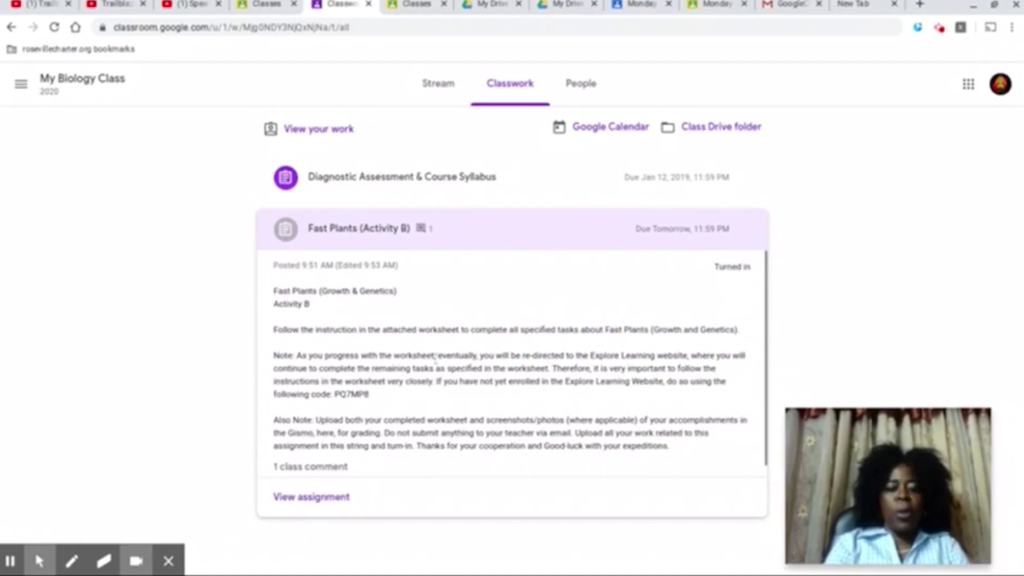
left_click(312, 501)
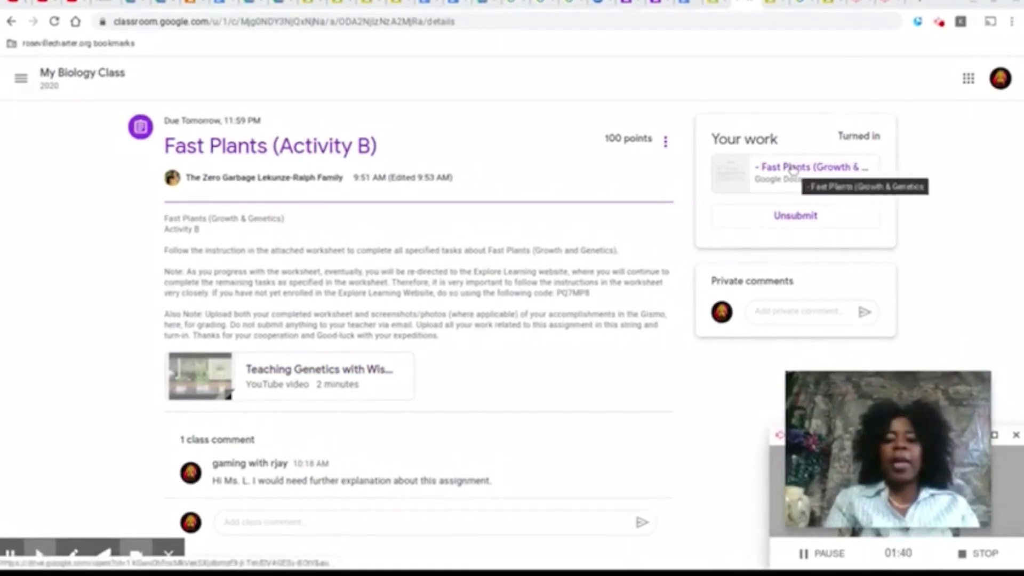
left_click(793, 169)
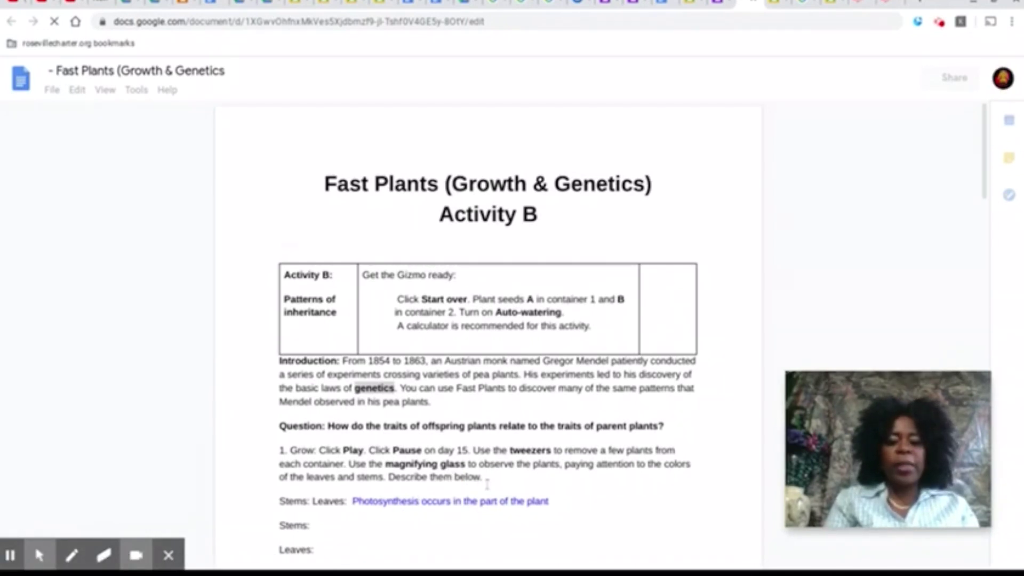
scroll(491, 354, "down", 4)
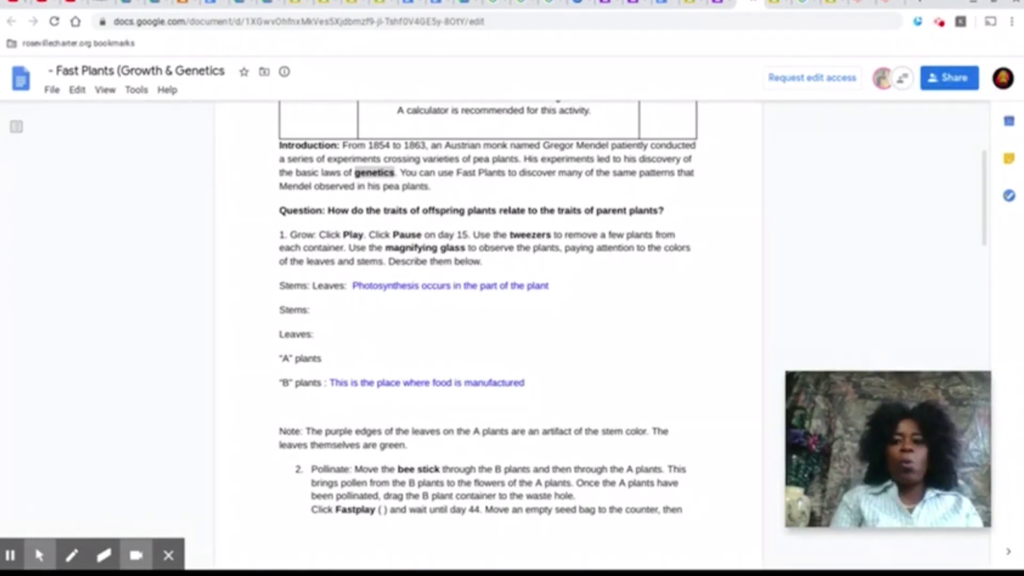
left_click(772, 5)
left_click(752, 5)
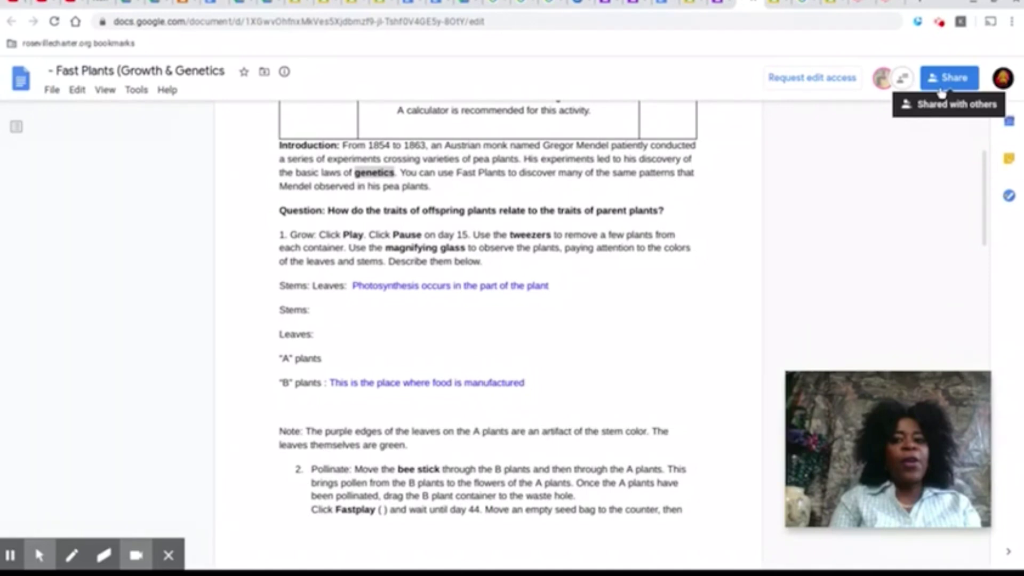
left_click(942, 88)
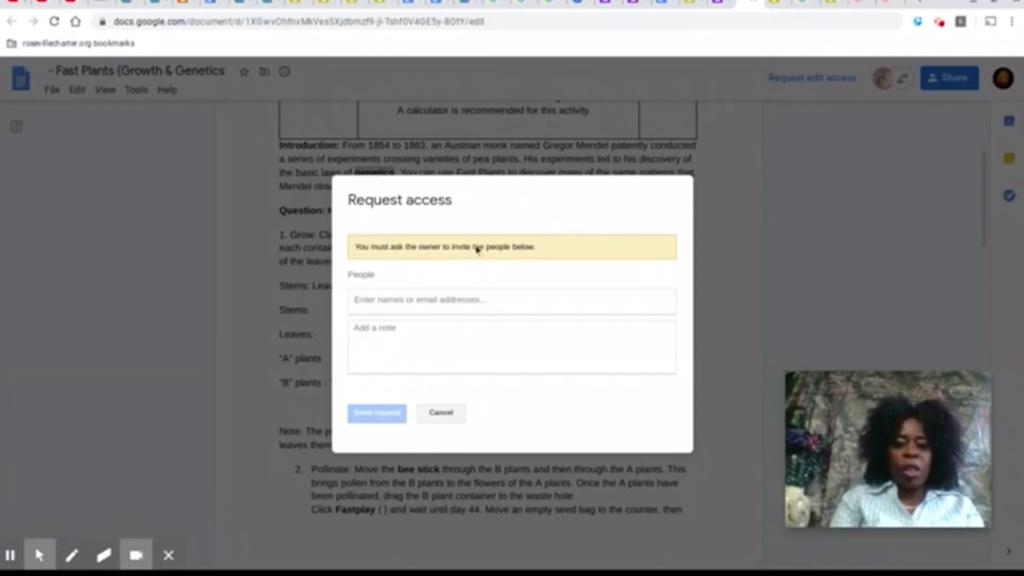
left_click(443, 415)
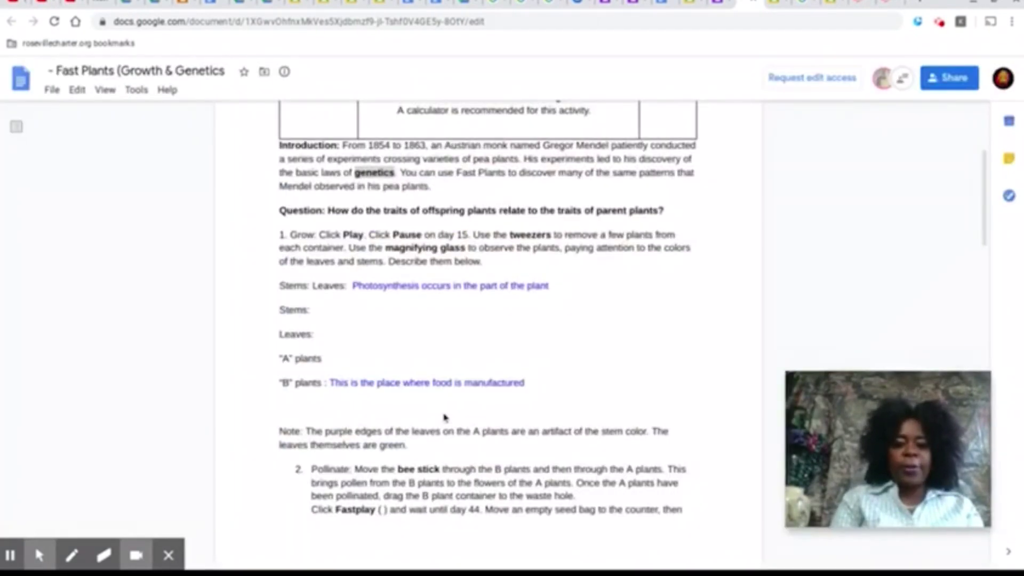
left_click(723, 4)
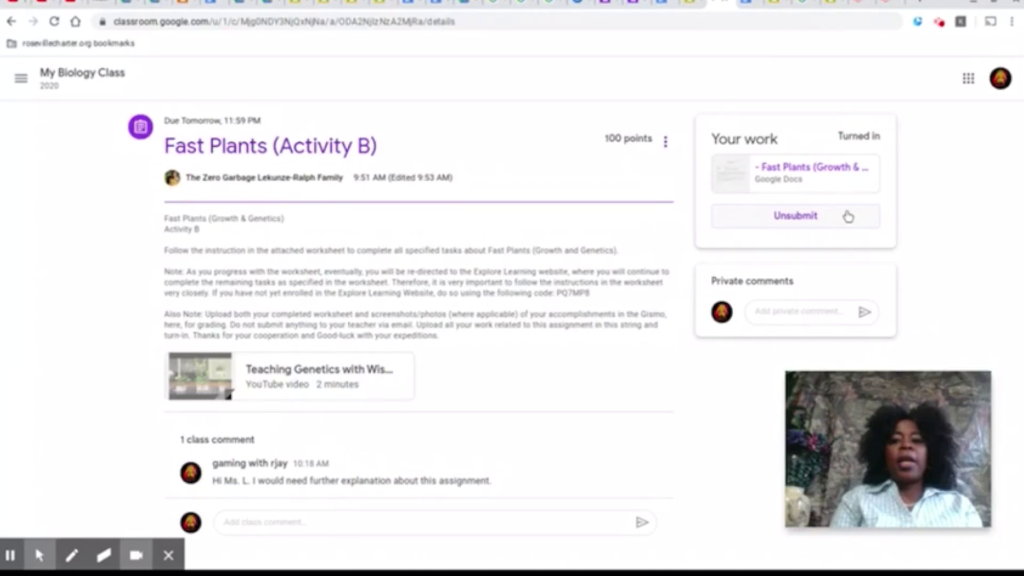
Step: Unsubmit the turned-in Fast Plants (Activity B) work and confirm the Unsubmit dialog
left_click(847, 216)
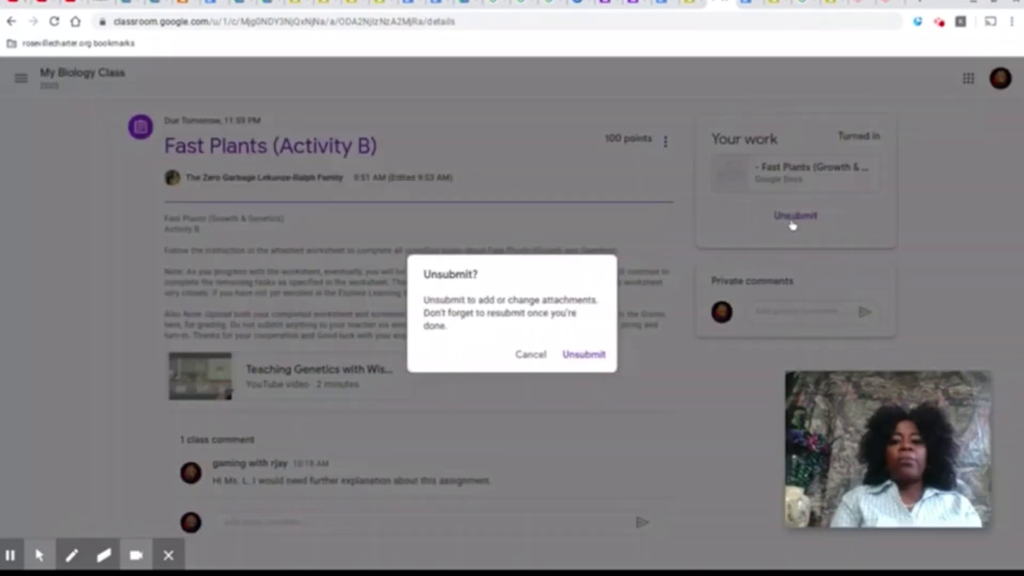
left_click(590, 359)
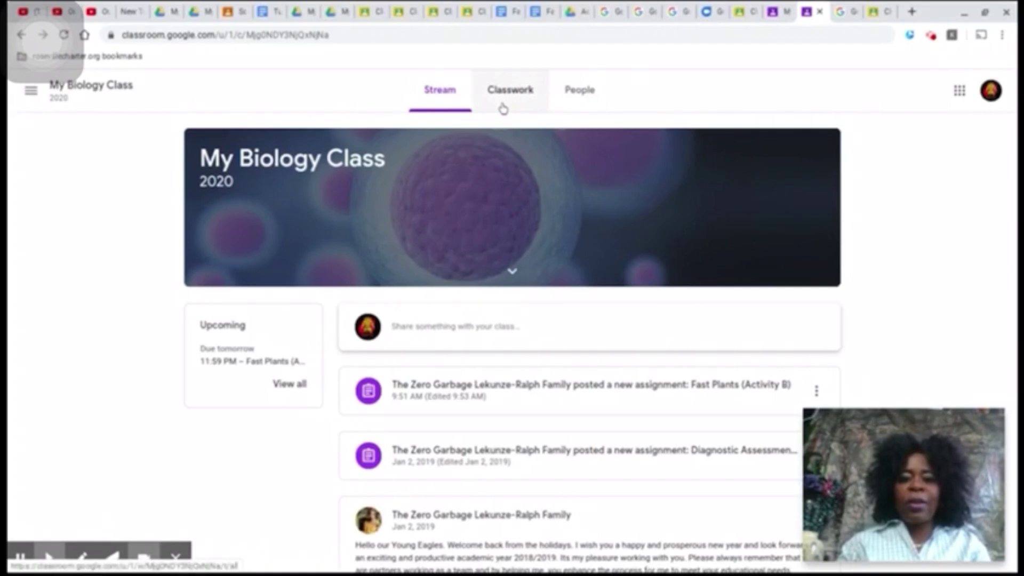
Step: Reopen the Fast Plants (Activity B) assignment page from Classwork, now marked Assigned
left_click(506, 101)
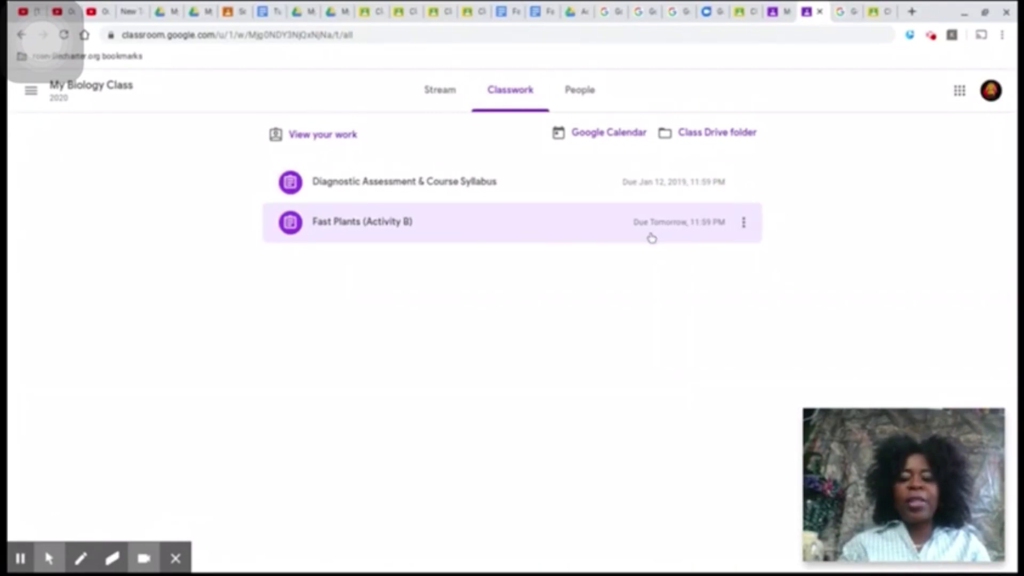
left_click(397, 233)
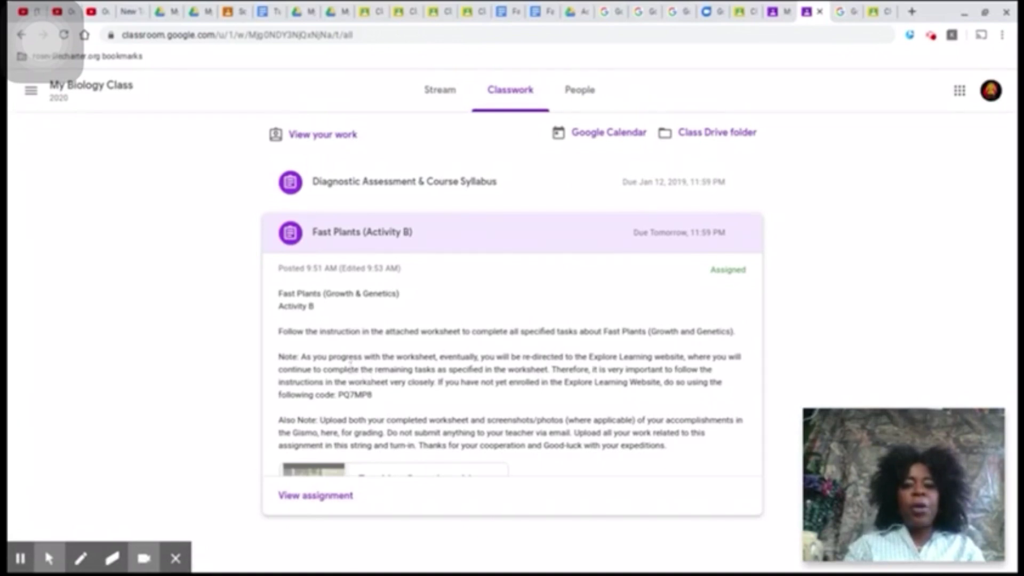
left_click(307, 495)
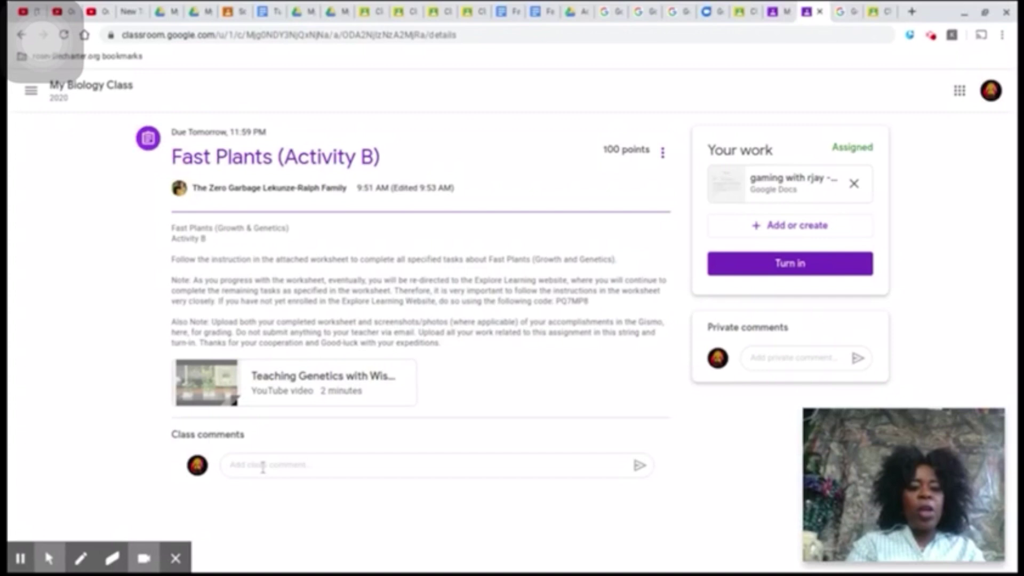
Step: Post the class comment 'I would need further explanation about this assignment' addressed to the teacher
left_click(269, 468)
type("jsksshgllghasejklaeie")
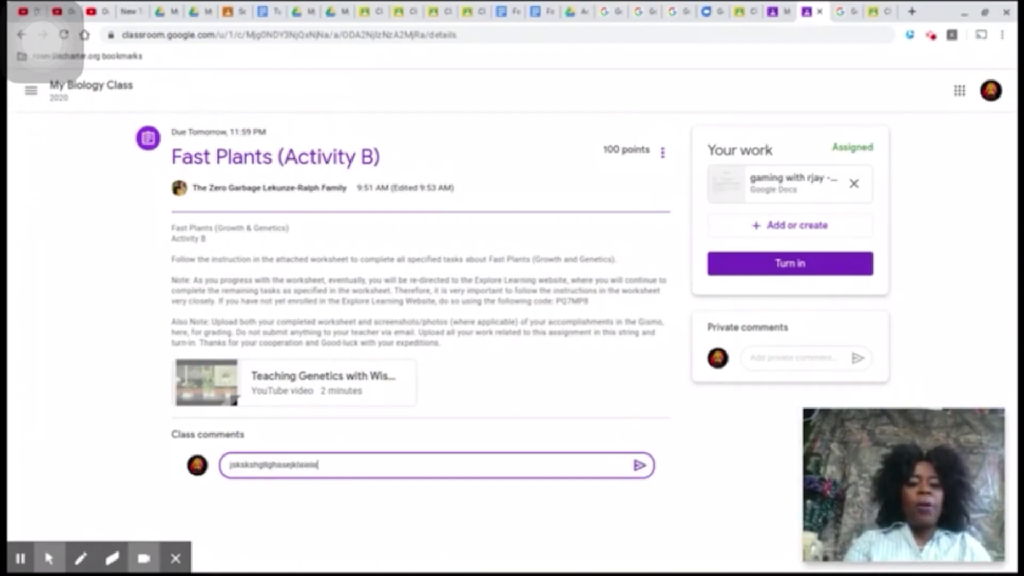
key("ctrl+a")
type("H")
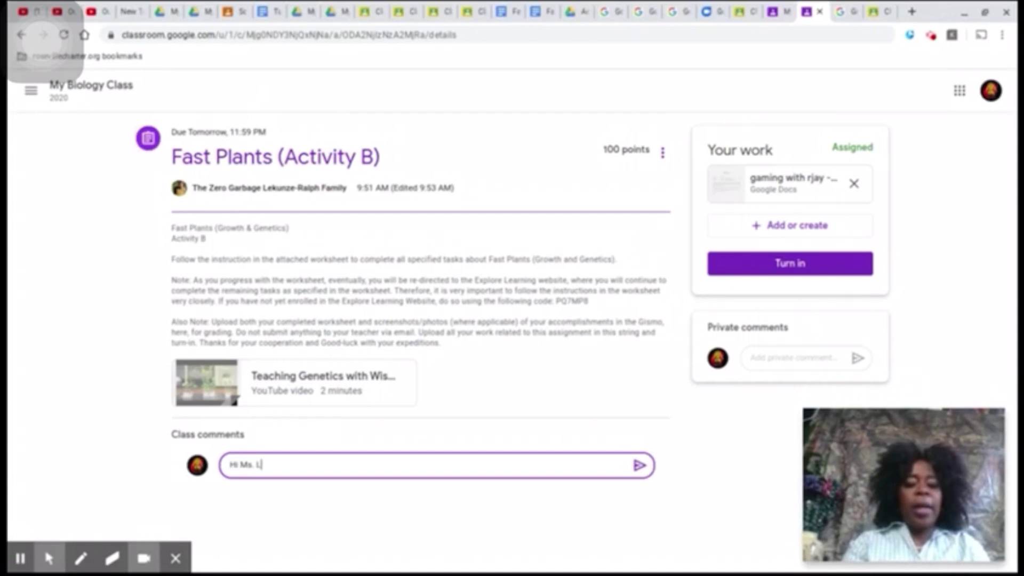
type("i Ms. L. I would need further ")
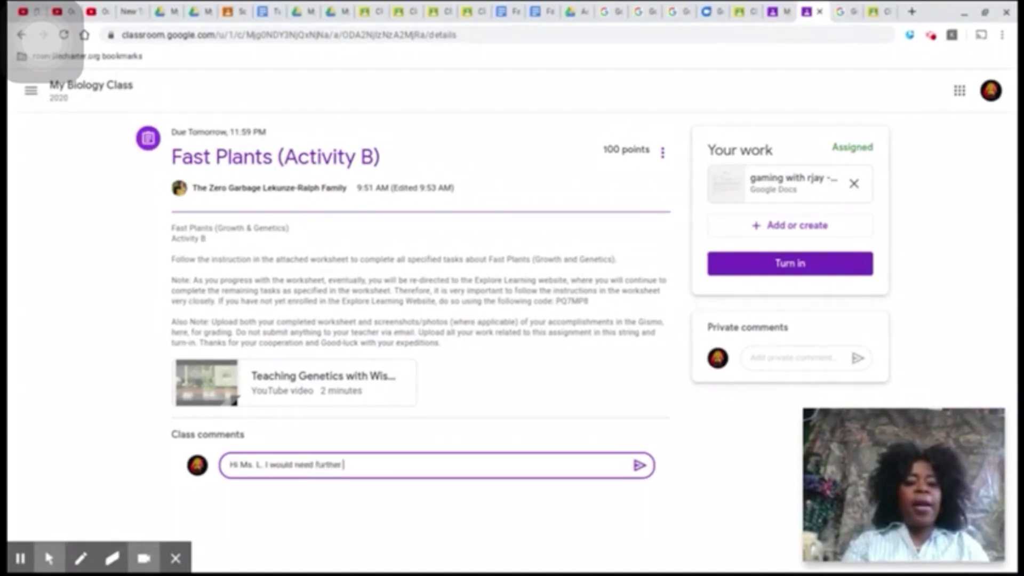
type("explanation about thi")
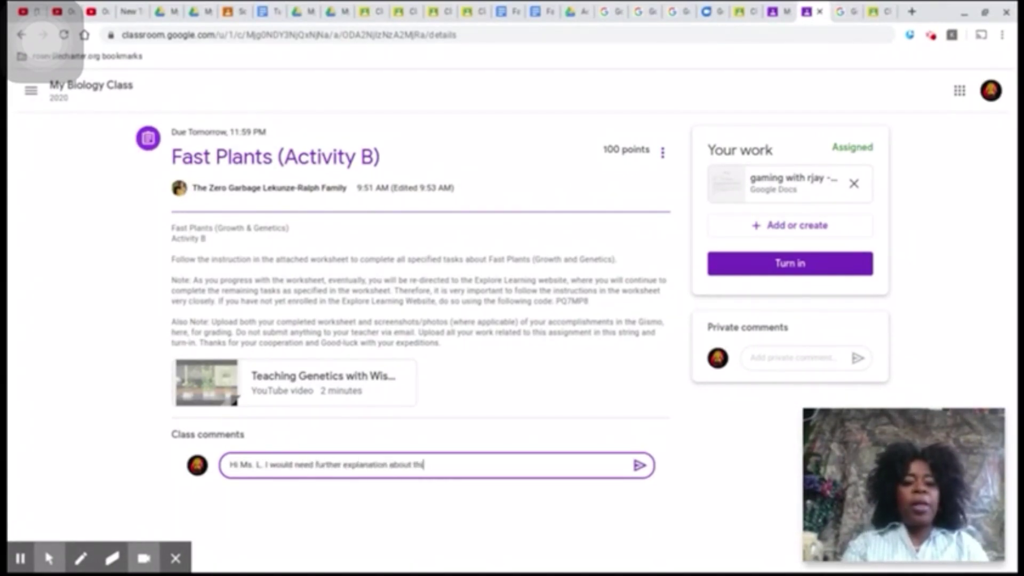
type("s assignment")
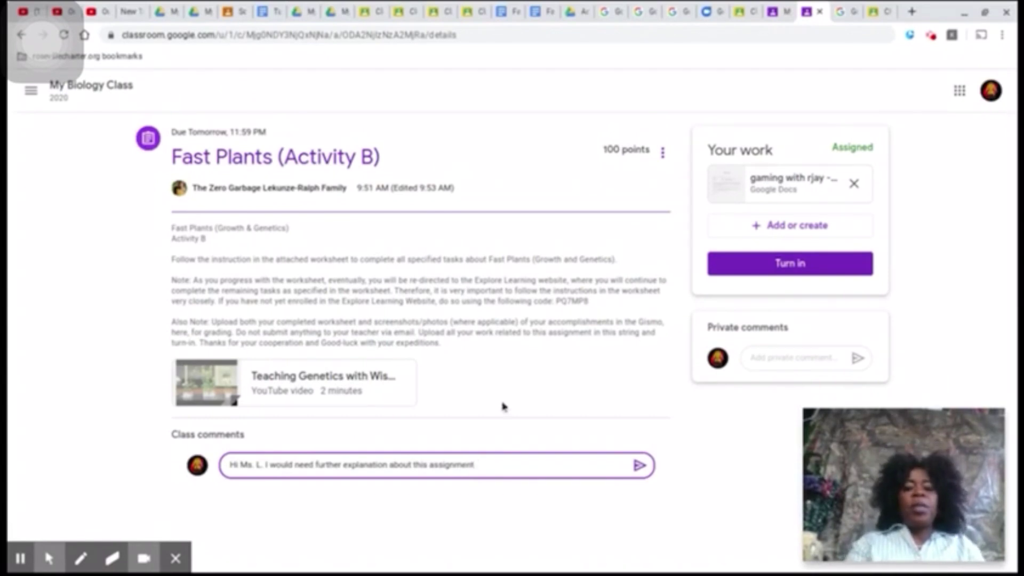
type(".")
left_click(643, 467)
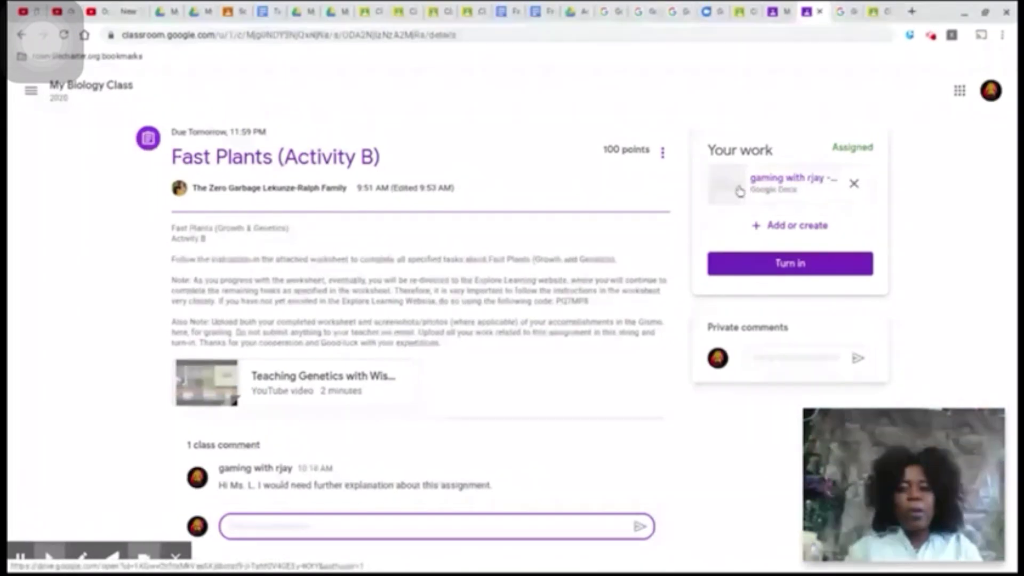
Step: Open the attached worksheet and type the leaves answer 'Photosynthesis occurse in the part of the pl'
left_click(739, 191)
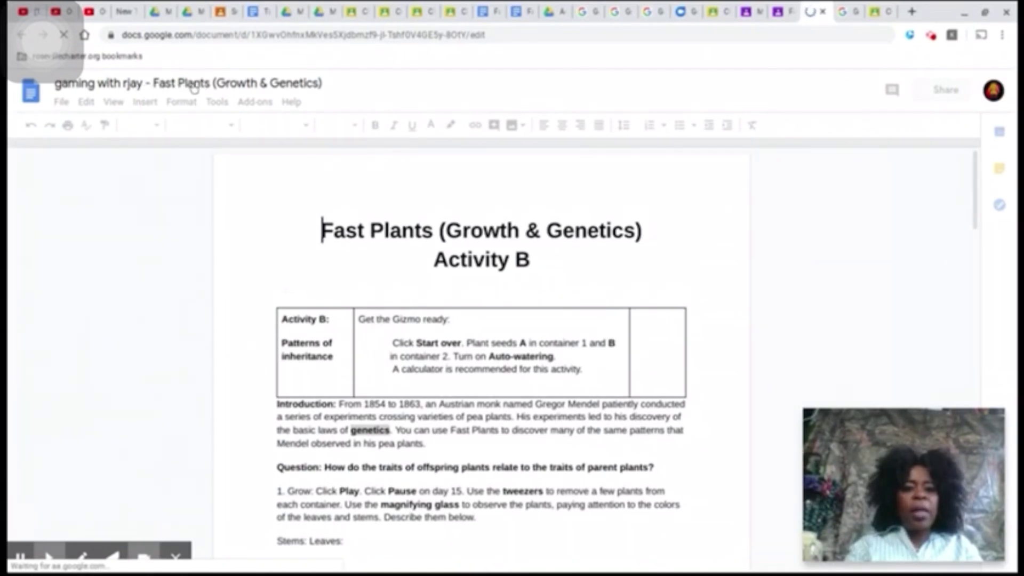
left_click(69, 87)
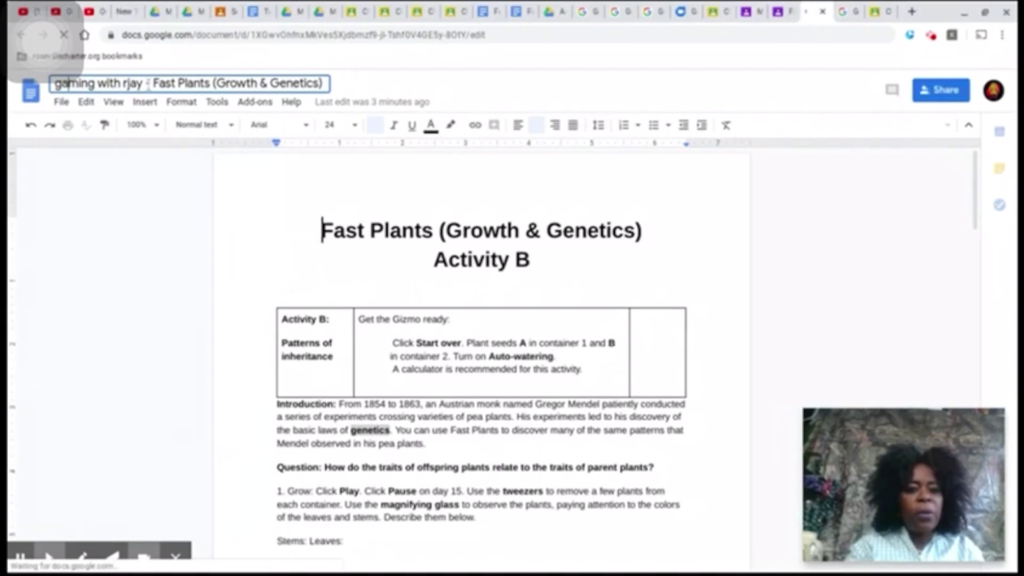
left_click(346, 541)
type("L")
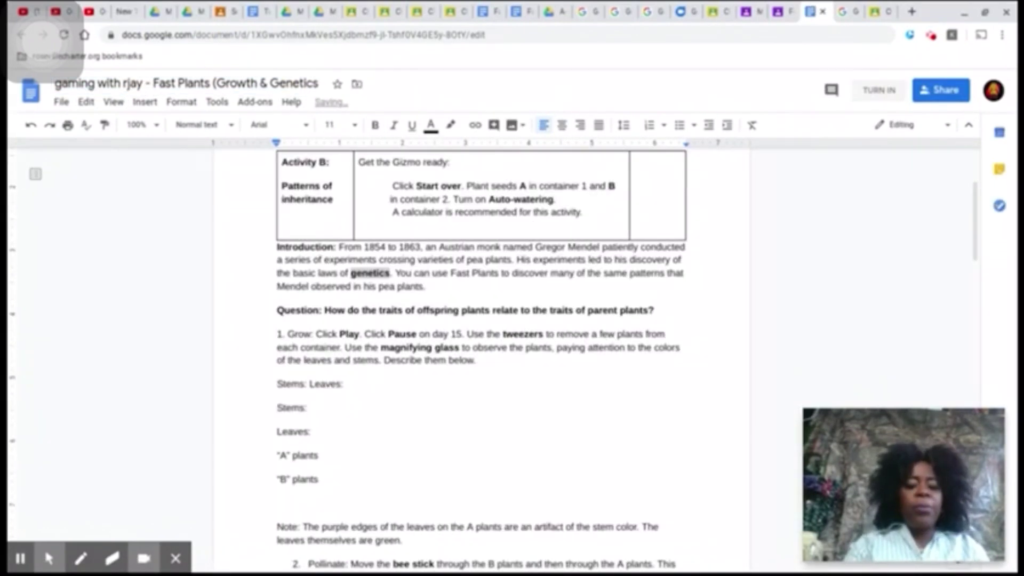
type("eaves ")
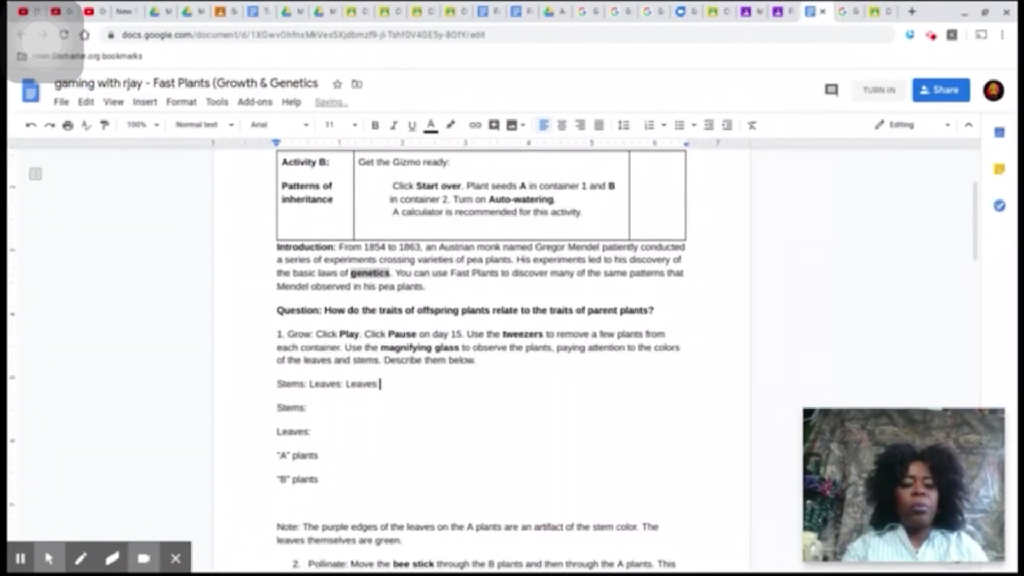
type("are used for manufact")
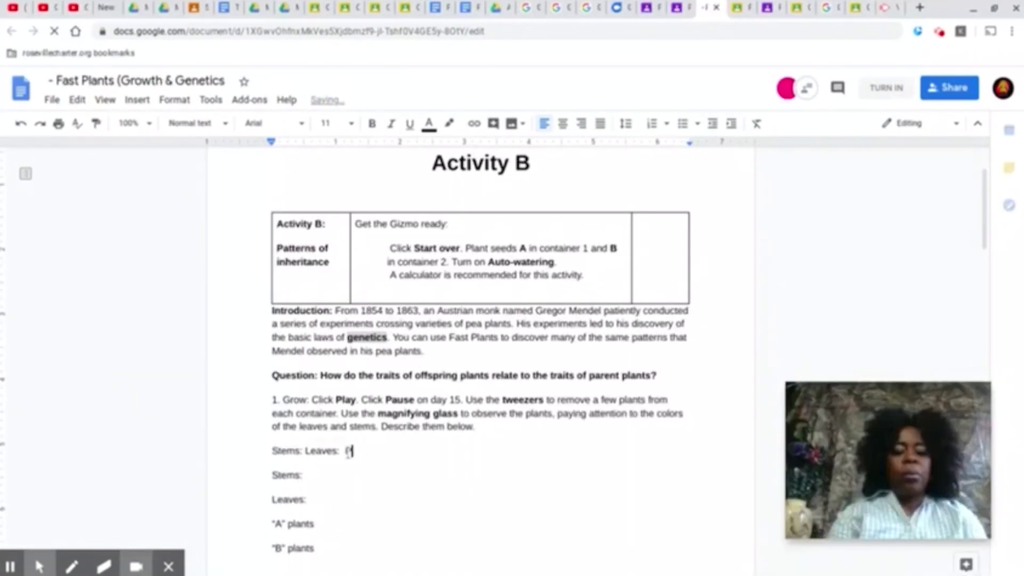
type("Photosynthesis occurse in ")
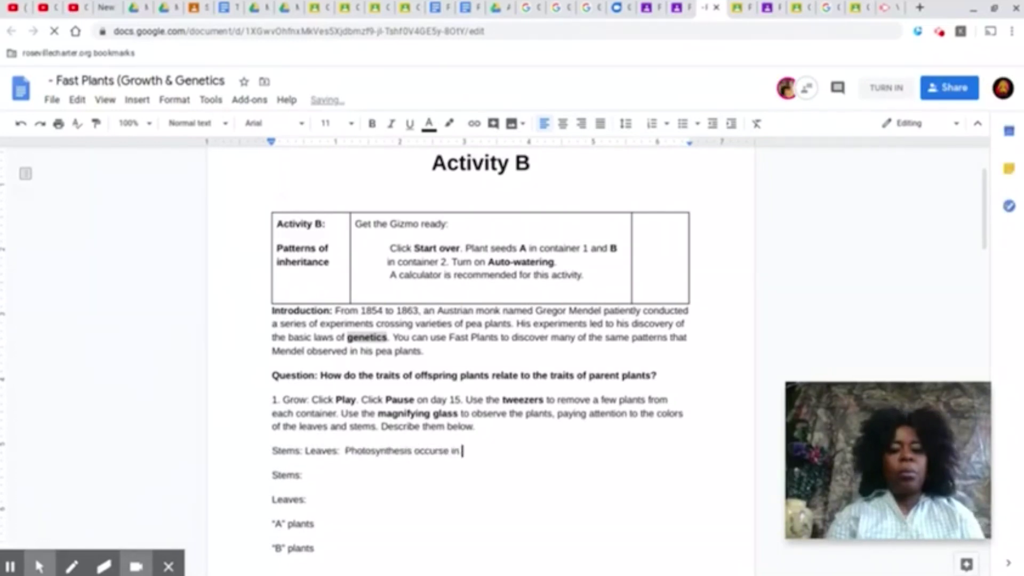
type("the part of the pl")
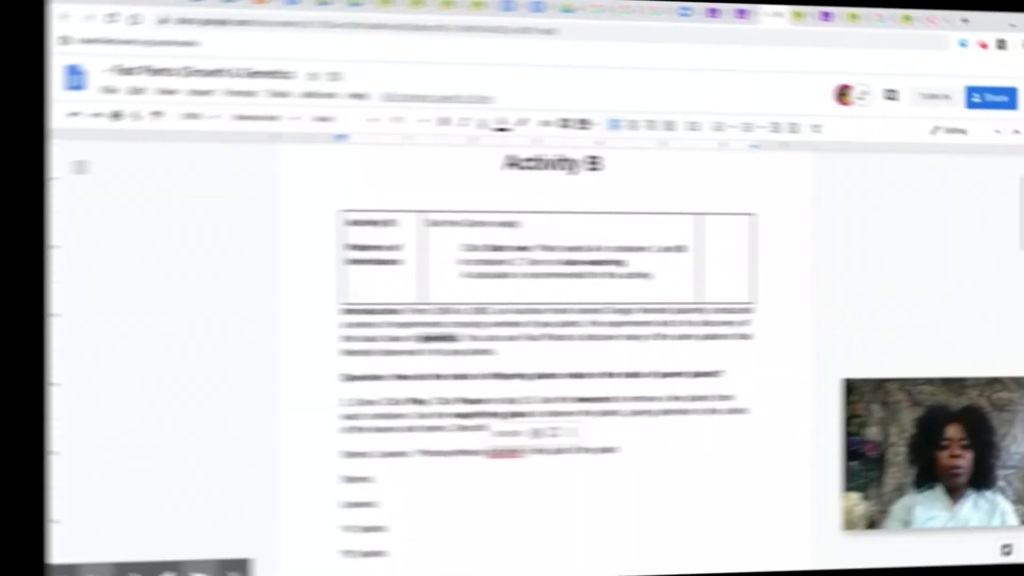
Step: Color the leaves answer blue, replacing an initial orange choice
left_click(429, 124)
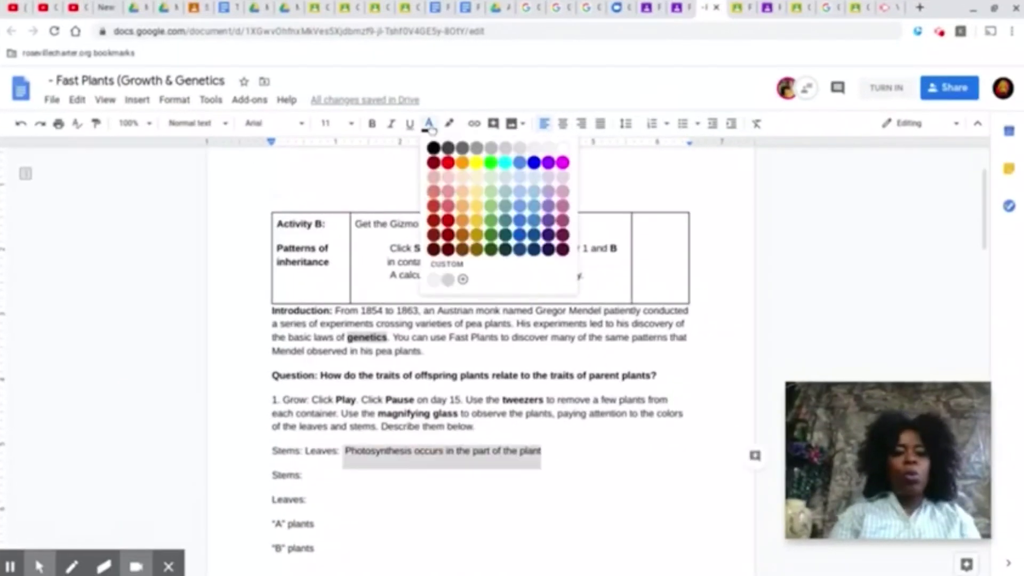
left_click(462, 163)
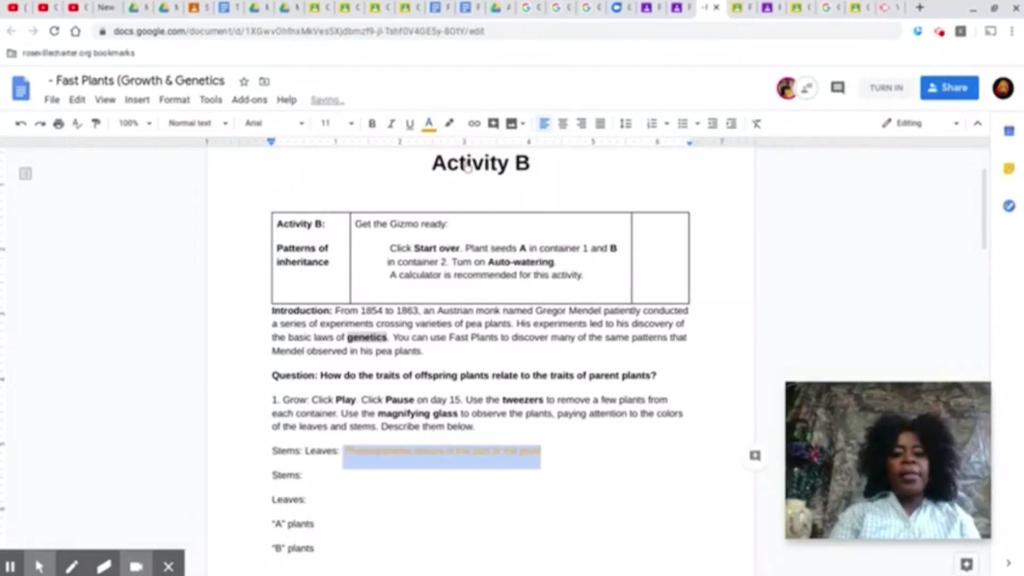
left_click(430, 125)
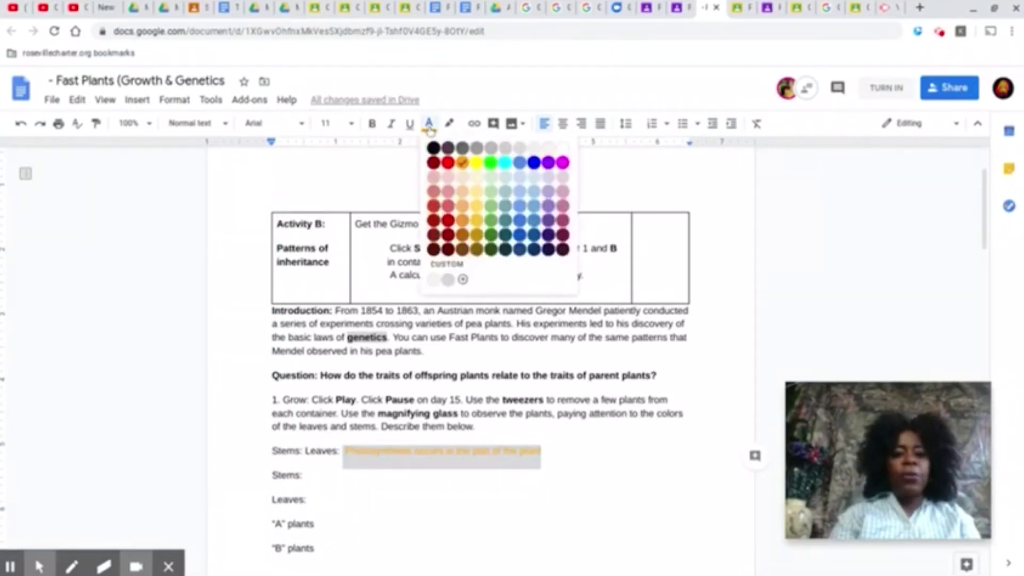
left_click(535, 162)
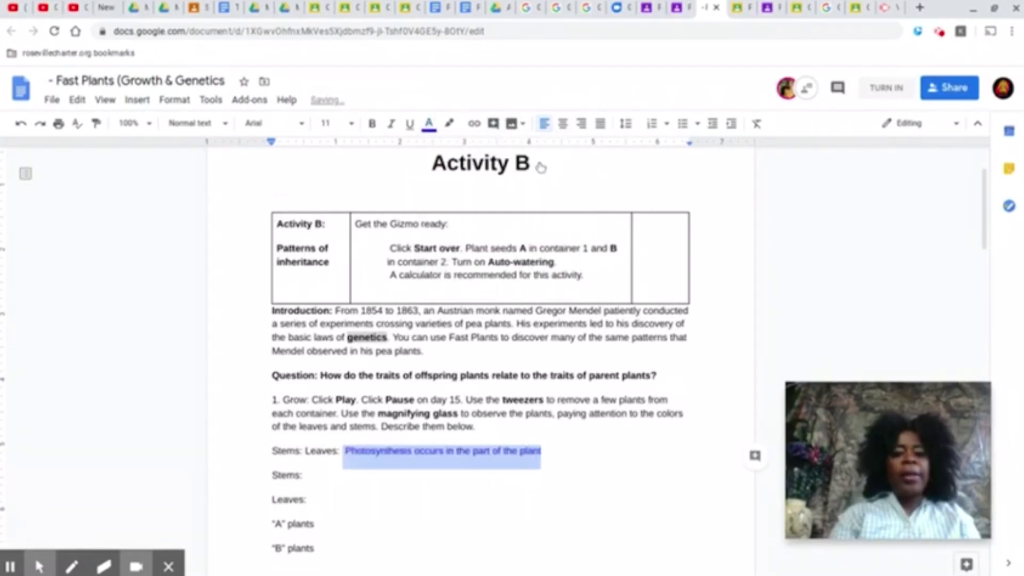
left_click(632, 486)
Step: Add the "B" plants answer and color it blue
key("ctrl+End")
type("Don")
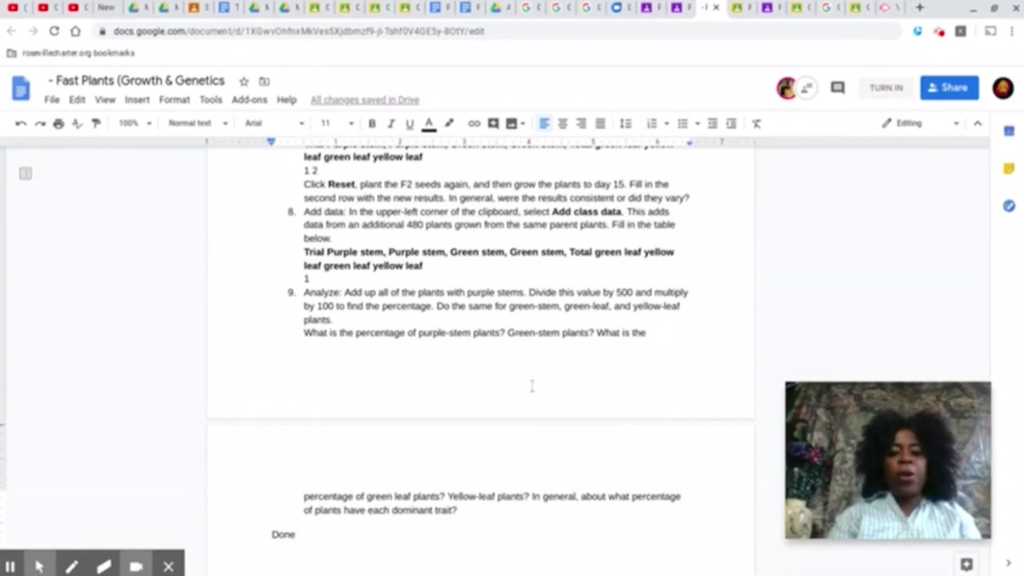
key("ctrl+z")
key("ctrl+z")
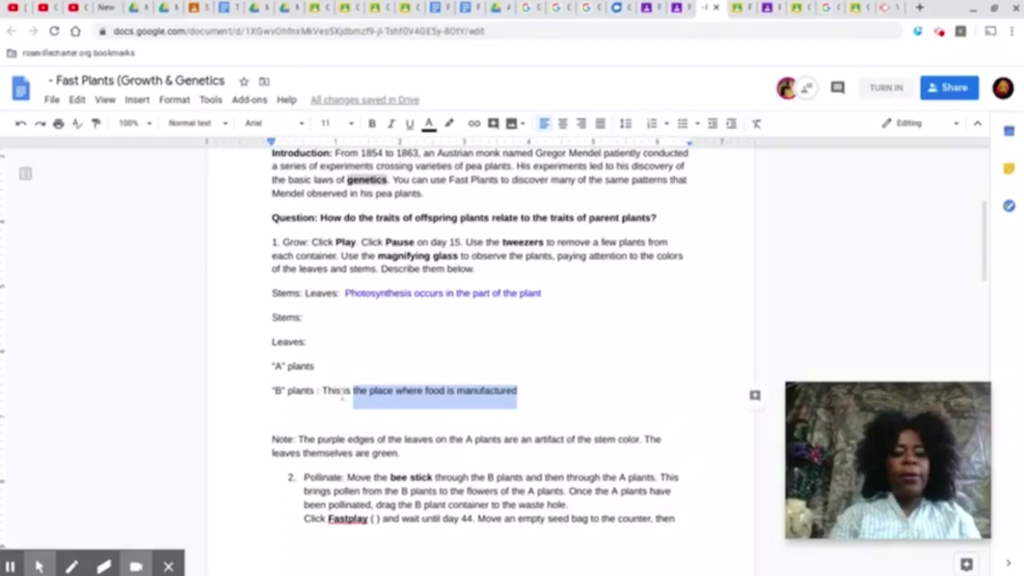
left_click(431, 127)
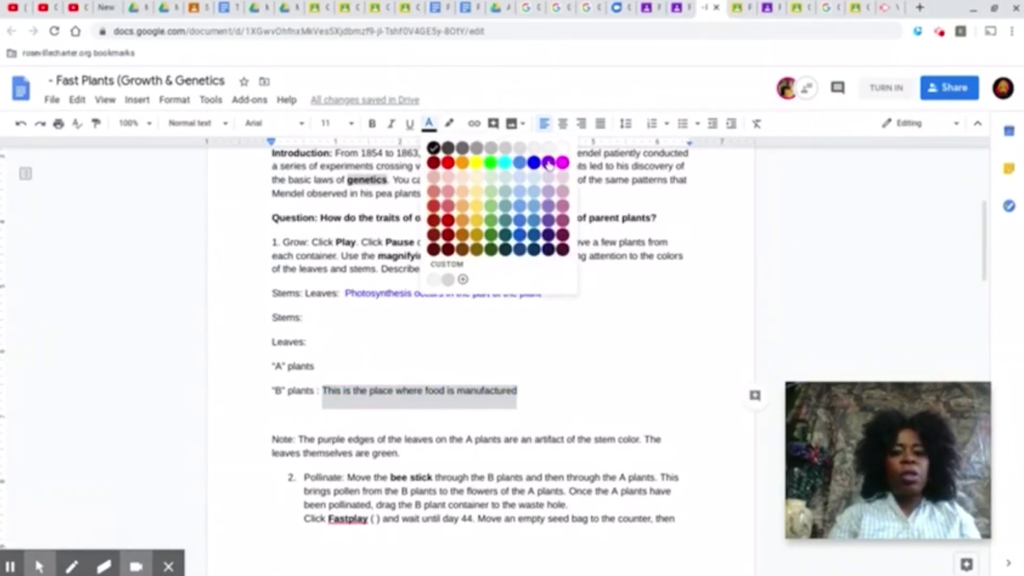
left_click(534, 176)
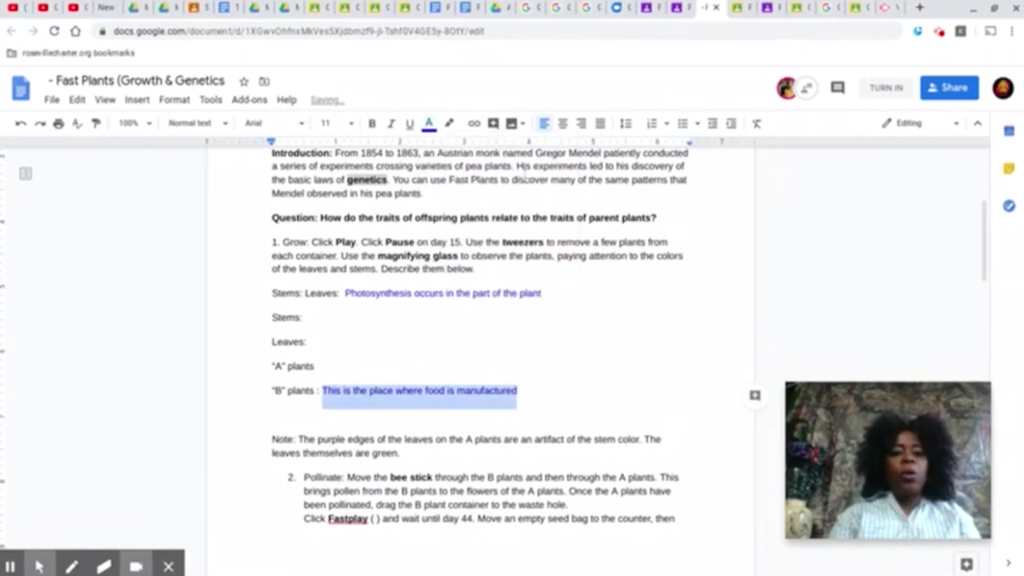
left_click(640, 410)
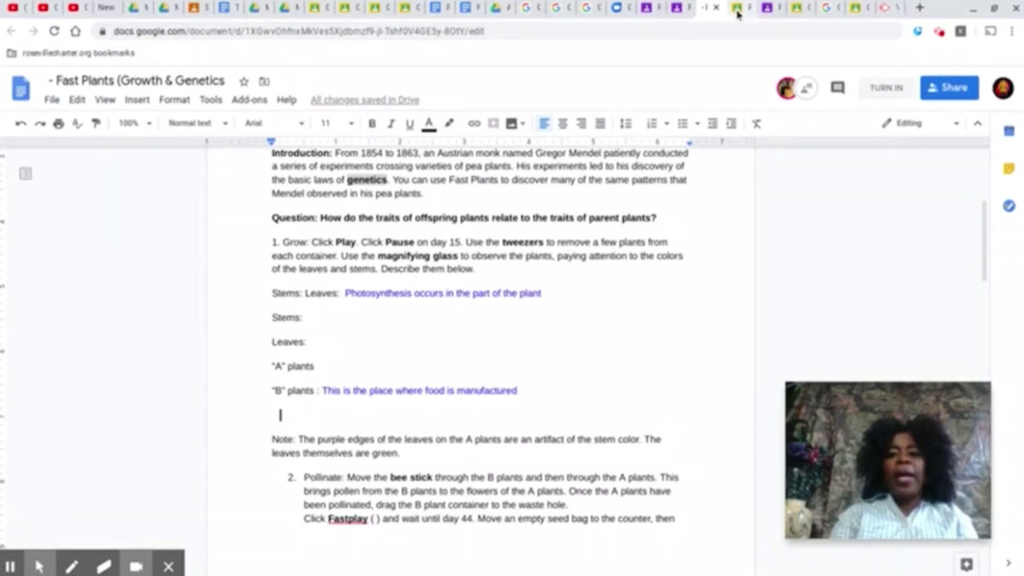
left_click(677, 10)
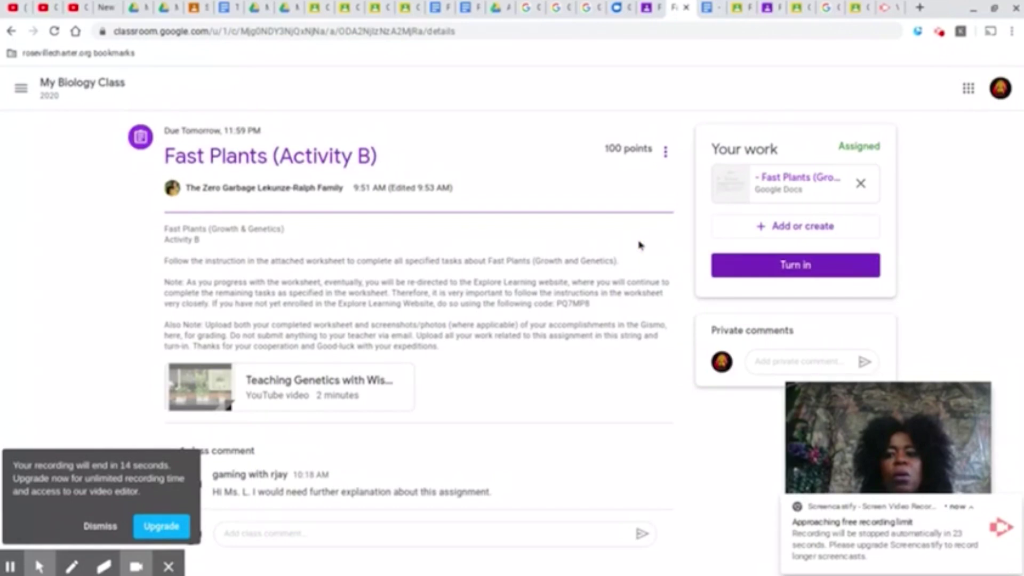
Step: Turn in the Fast Plants (Activity B) worksheet from the Your work panel
left_click(796, 266)
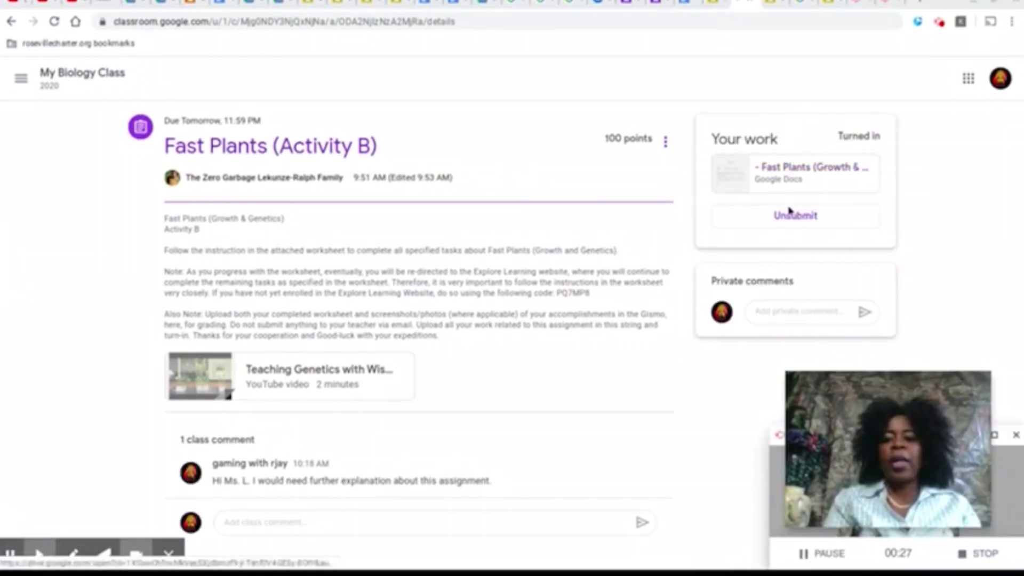